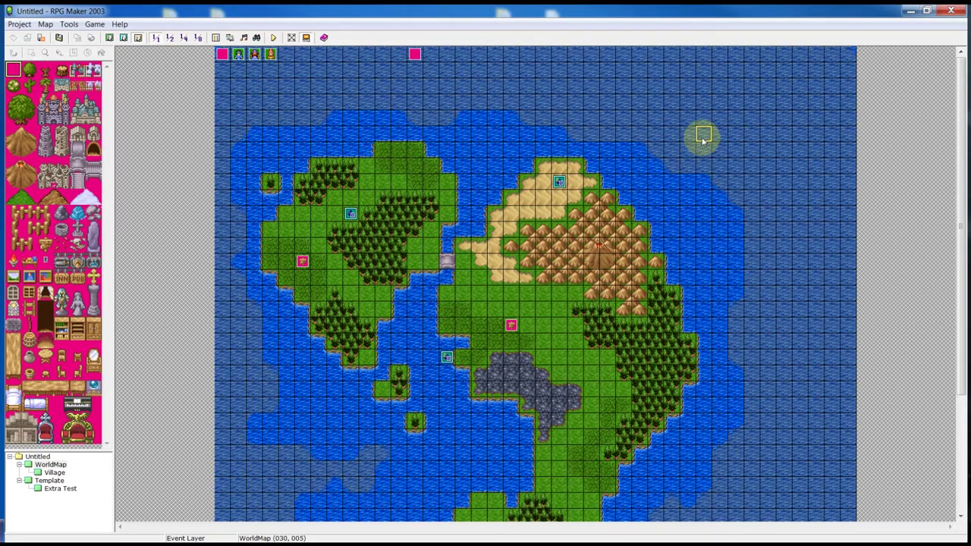
Step: Pick a water tile, then playtest the game from a new game and close it
click(705, 149)
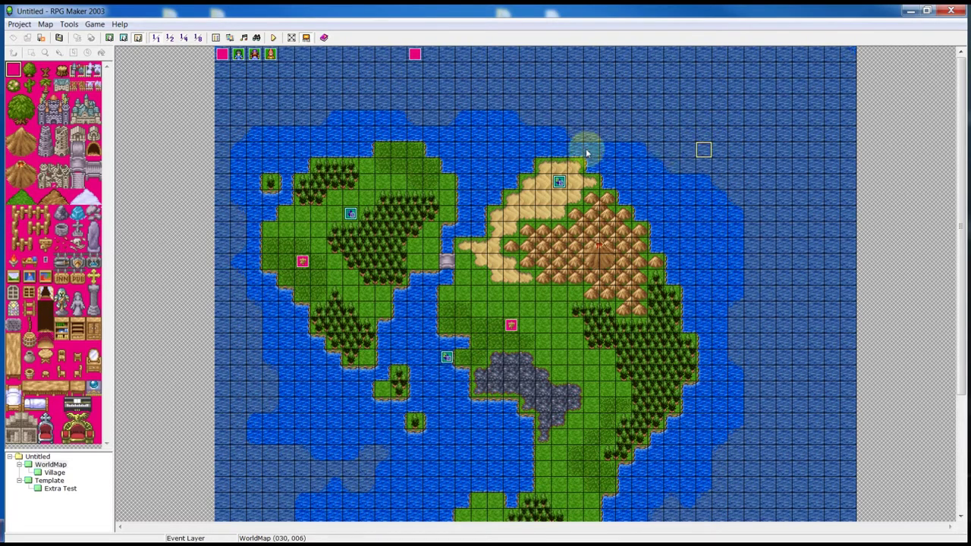
click(274, 39)
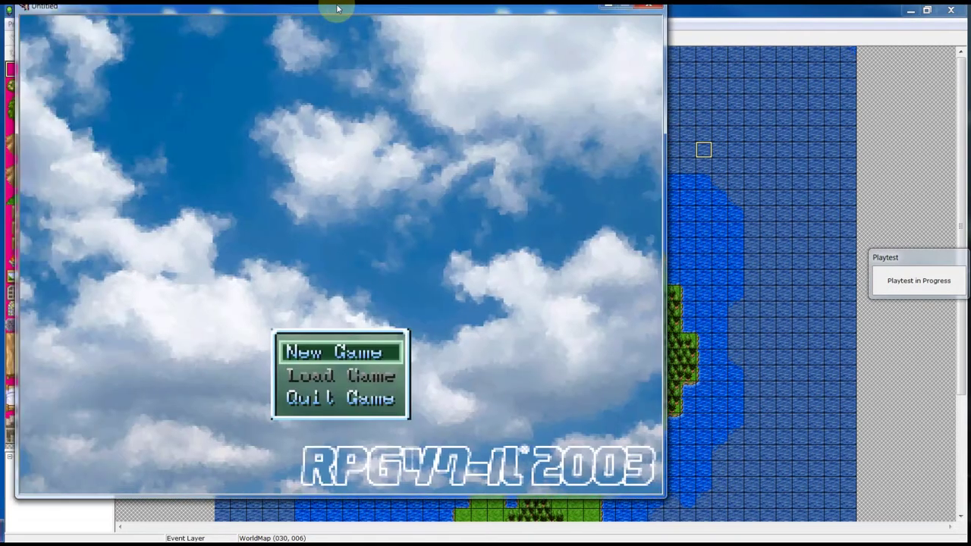
drag(336, 6, 505, 9)
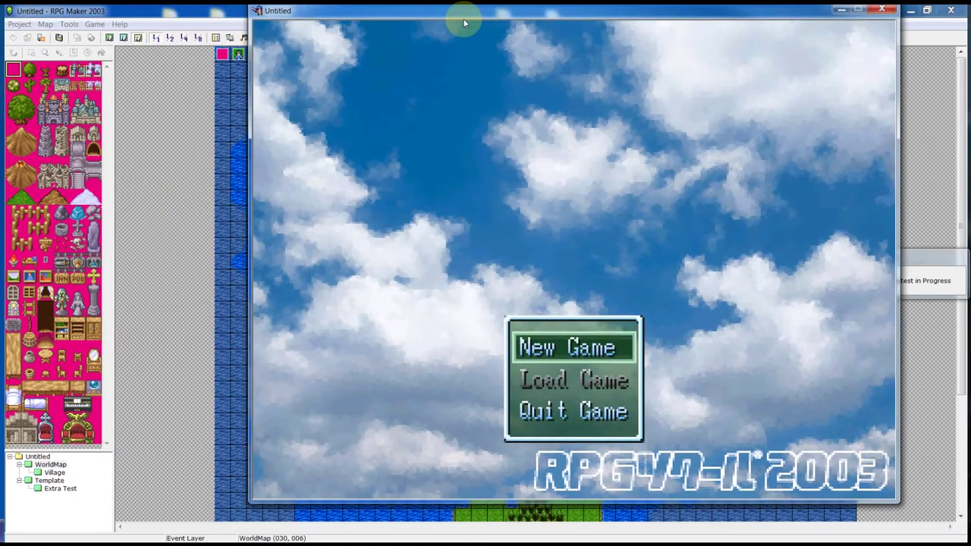
key(Return)
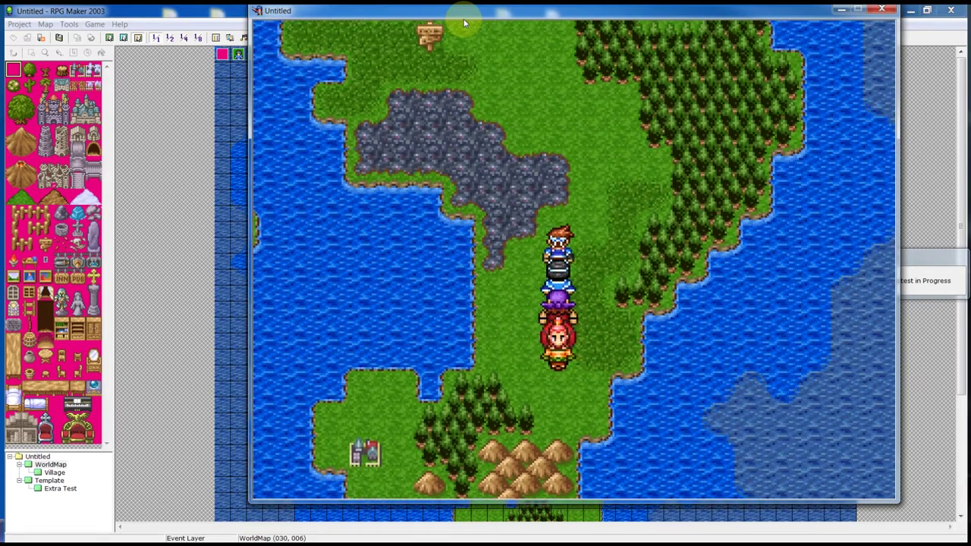
click(883, 9)
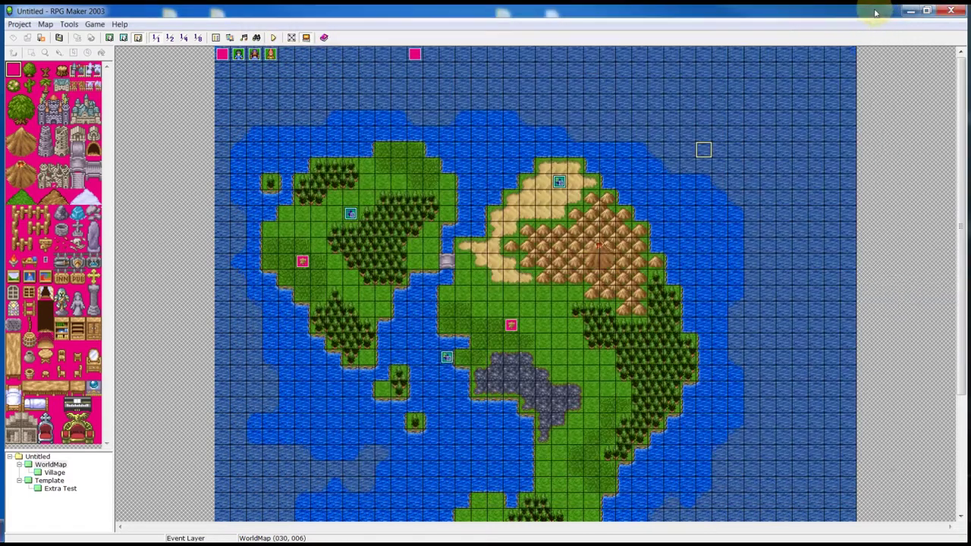
Step: Open the Database with F8, centre its window, and show the System page
click(218, 41)
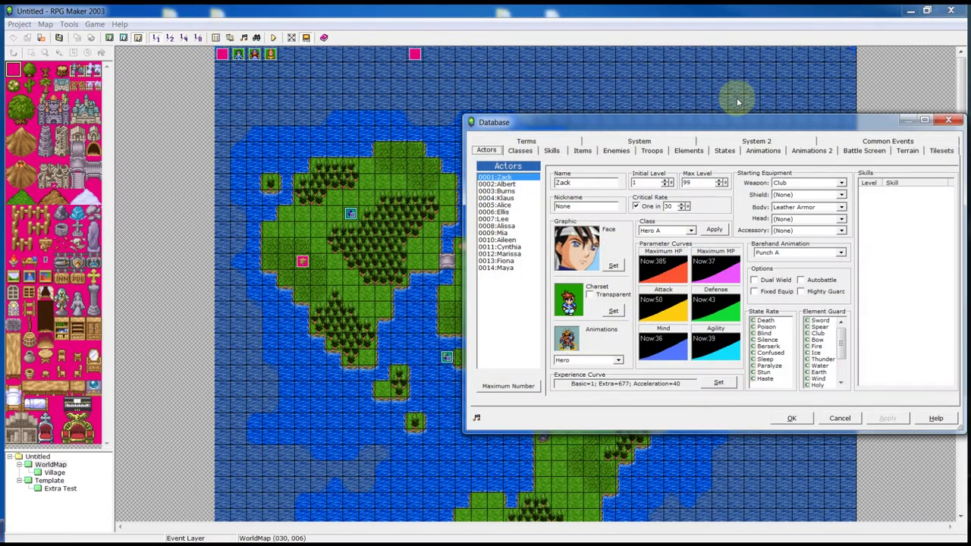
drag(738, 60, 615, 65)
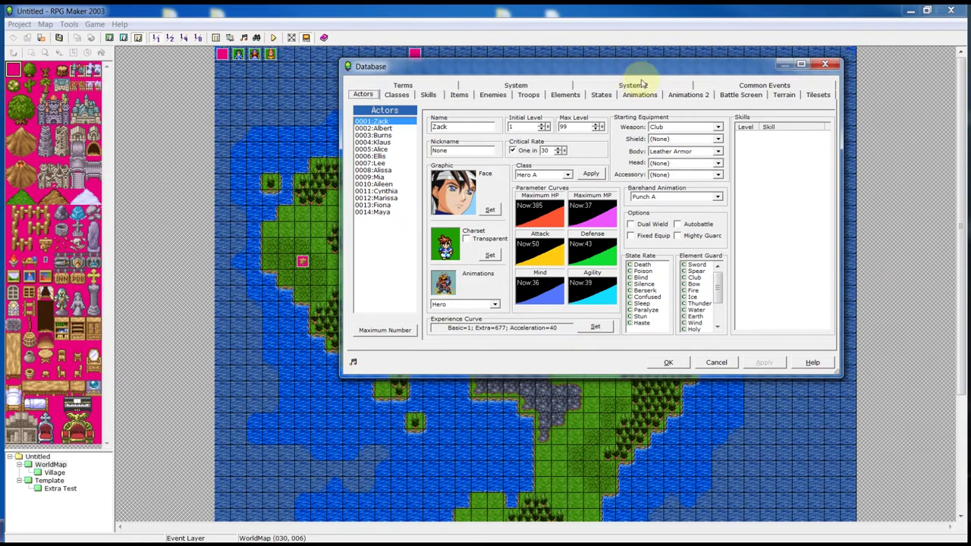
click(523, 84)
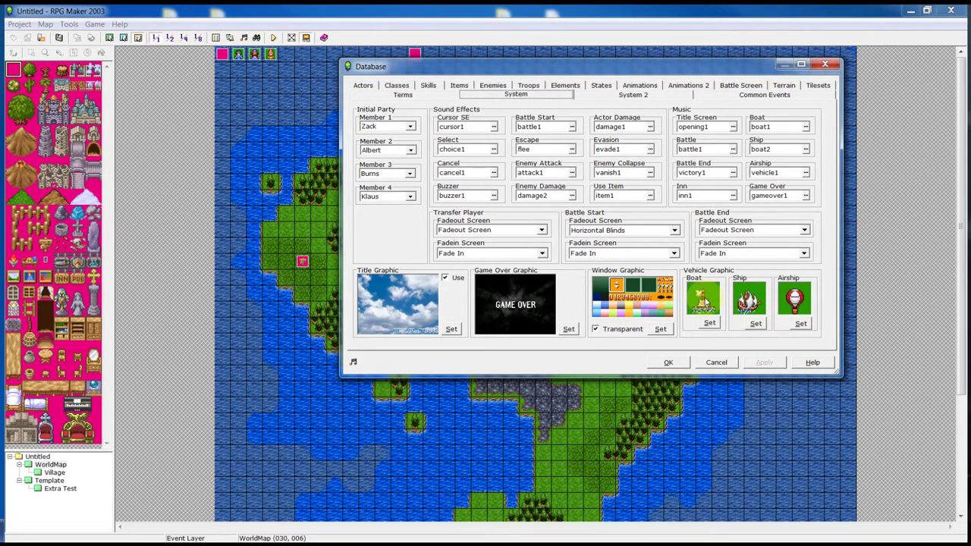
Step: Give the boat the sailing ship sprite and choose a new ship graphic
click(709, 323)
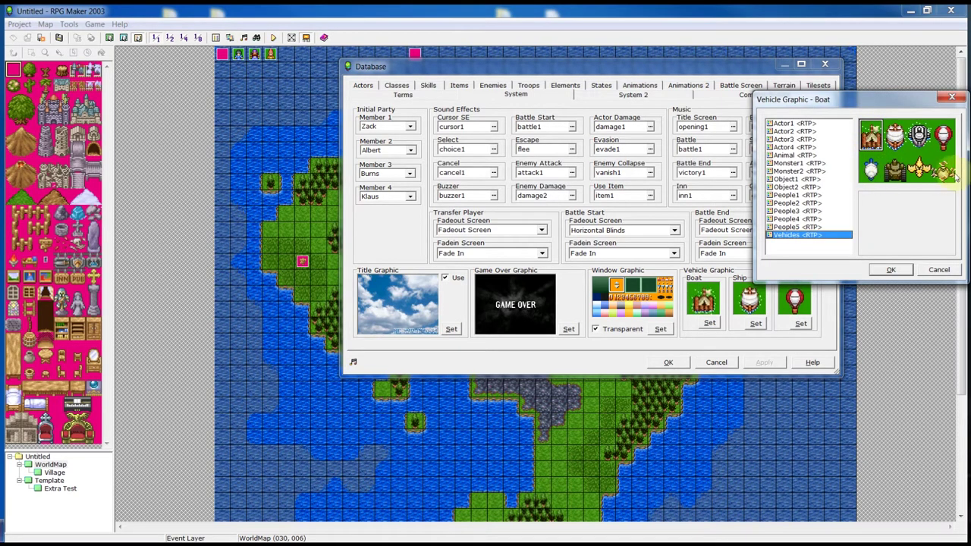
click(919, 135)
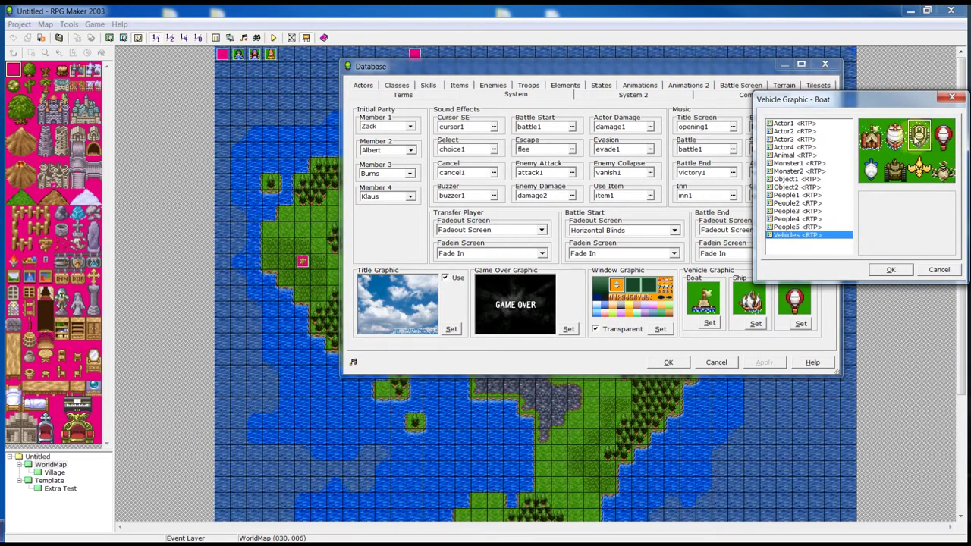
click(871, 169)
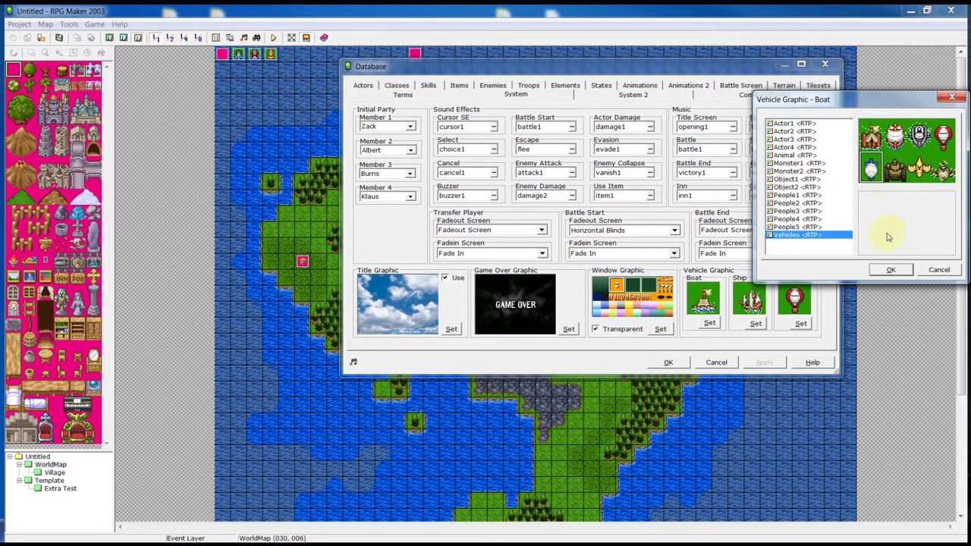
click(893, 271)
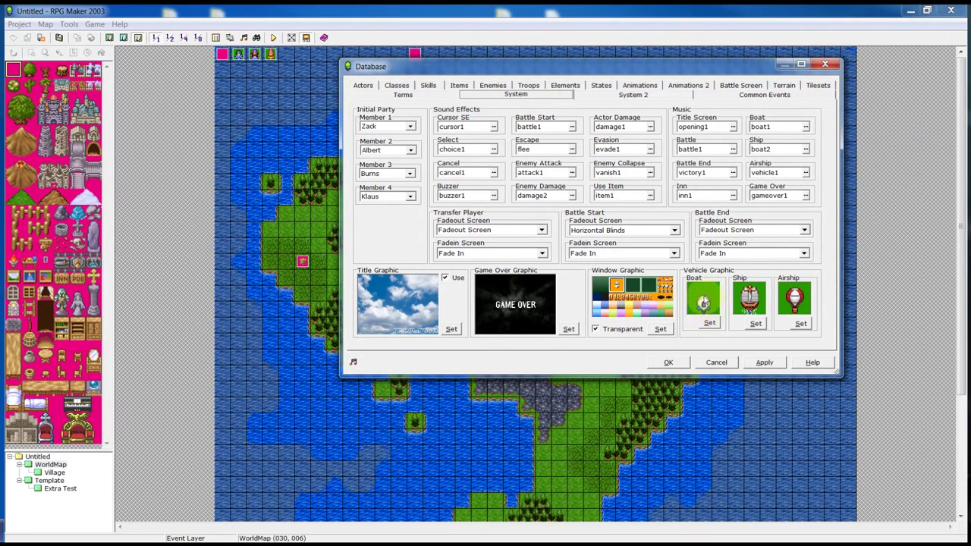
double_click(703, 302)
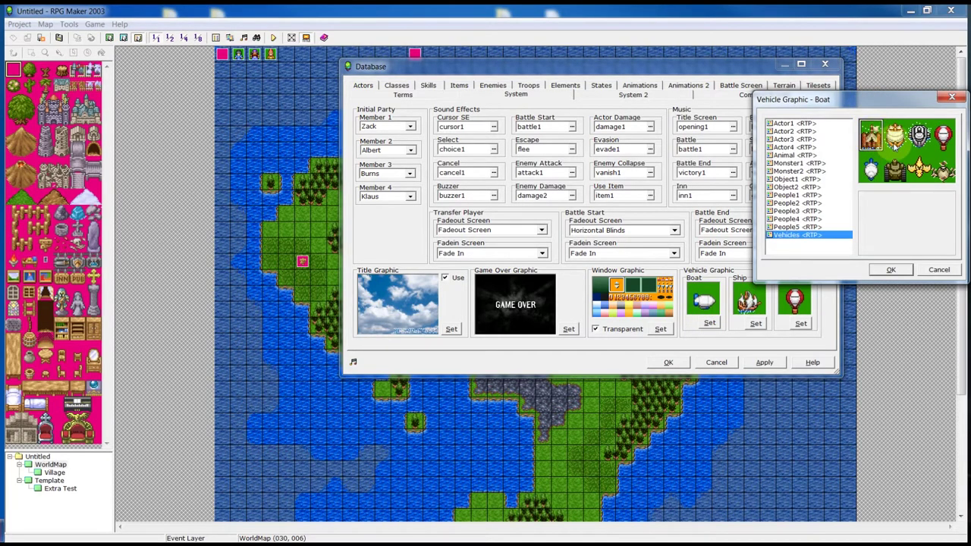
click(884, 270)
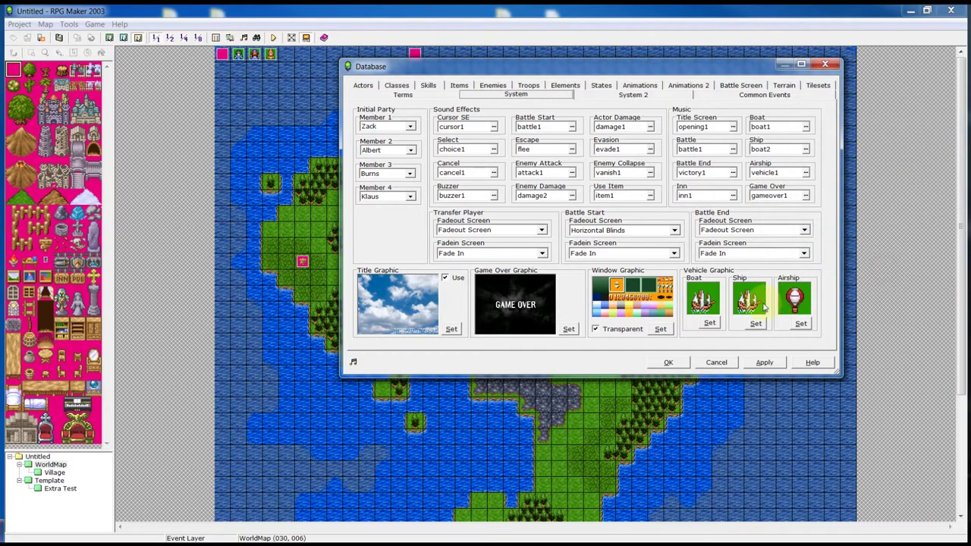
double_click(751, 300)
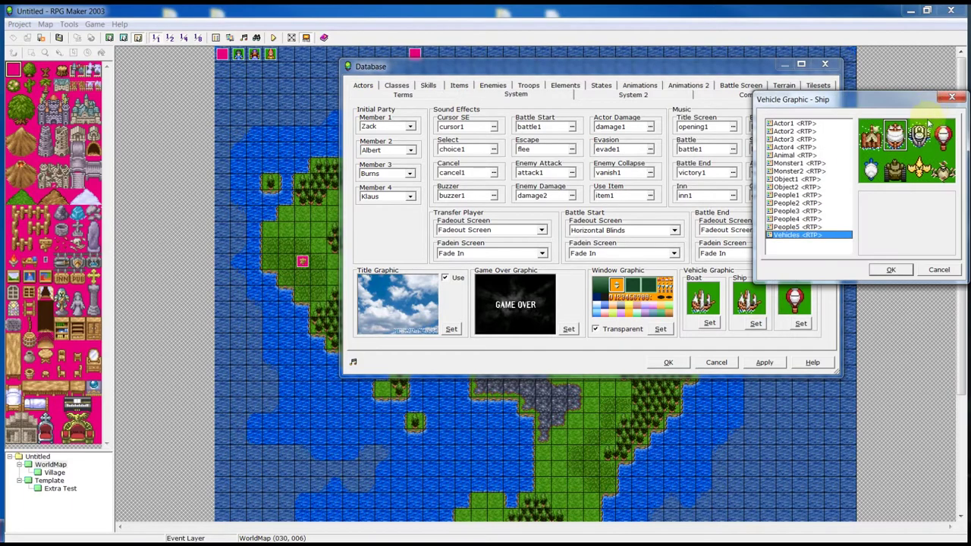
click(879, 269)
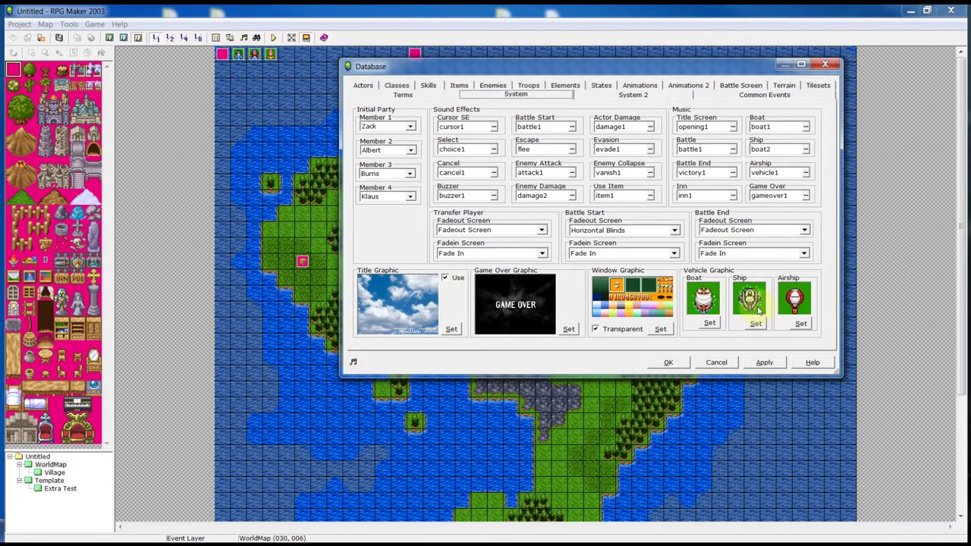
Step: Make the airship a yellow bird sprite and apply the vehicle graphic changes
double_click(787, 302)
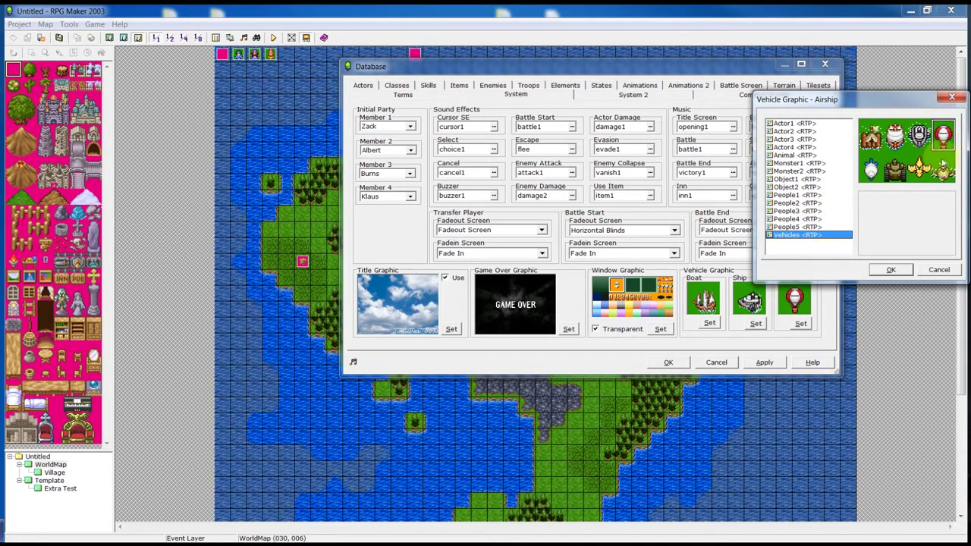
click(871, 165)
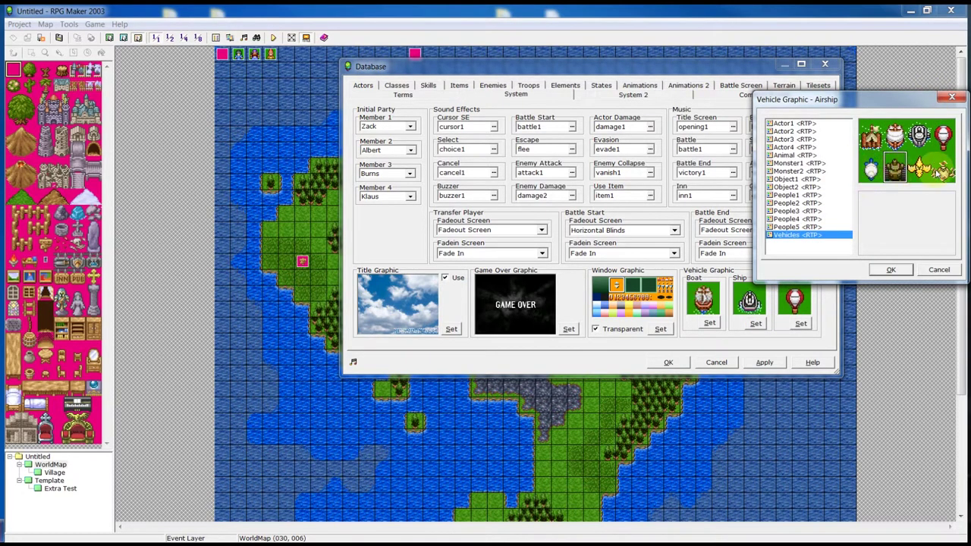
click(921, 169)
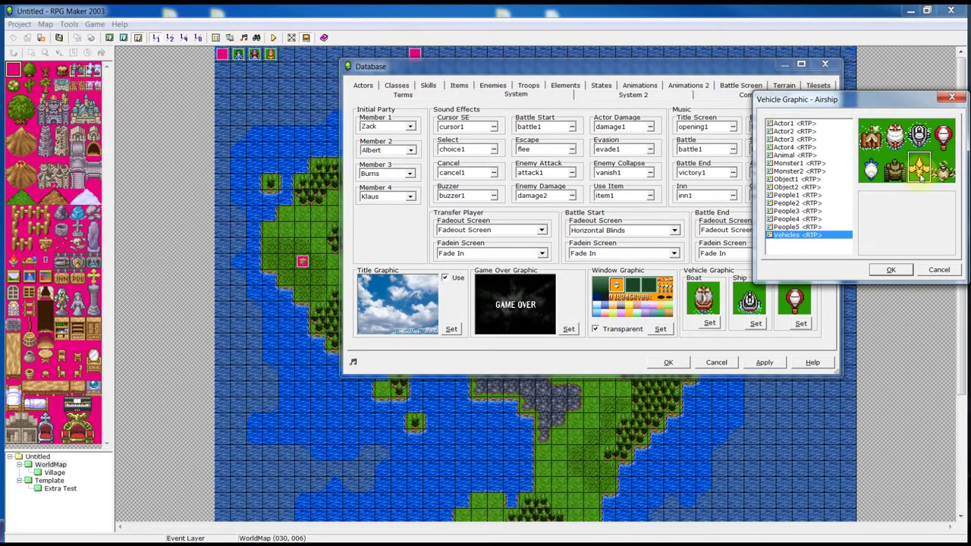
click(889, 270)
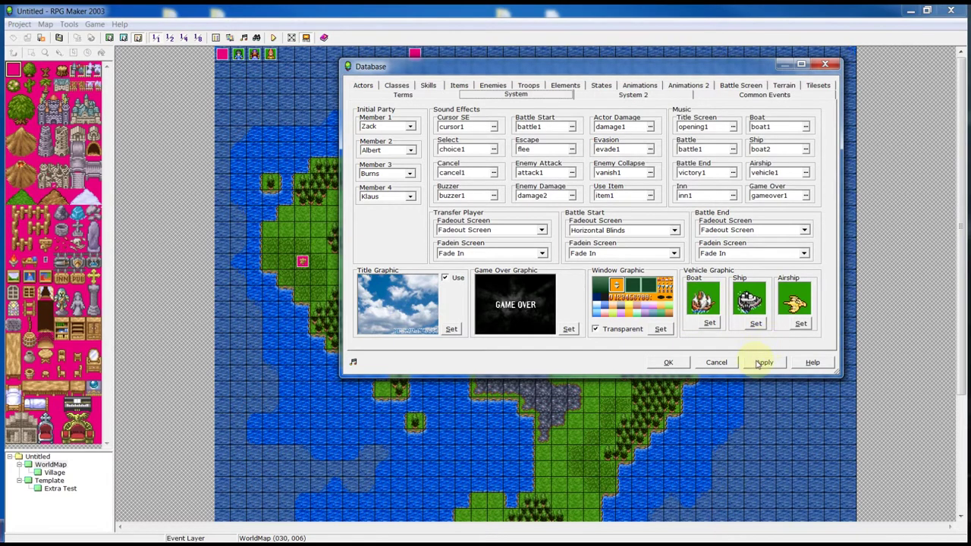
click(757, 362)
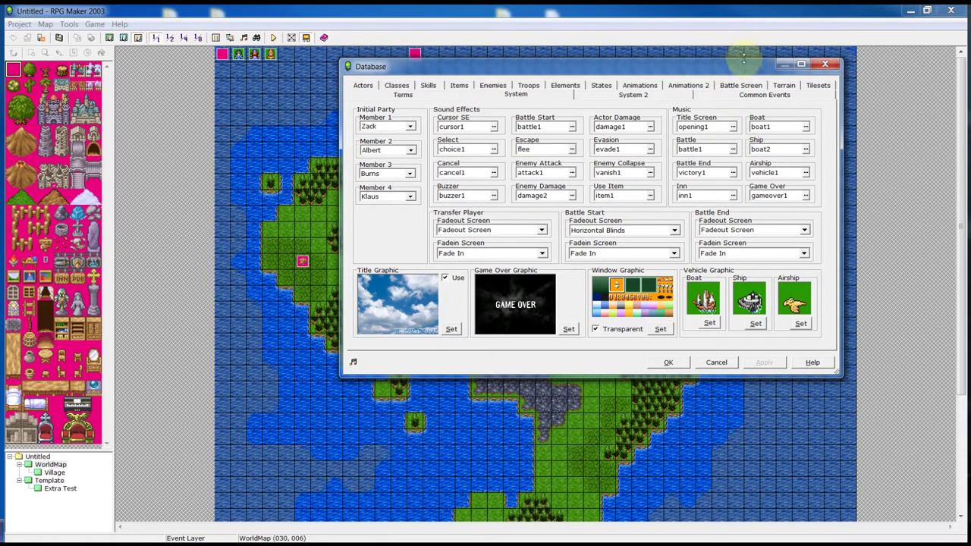
click(741, 70)
drag(741, 70, 722, 49)
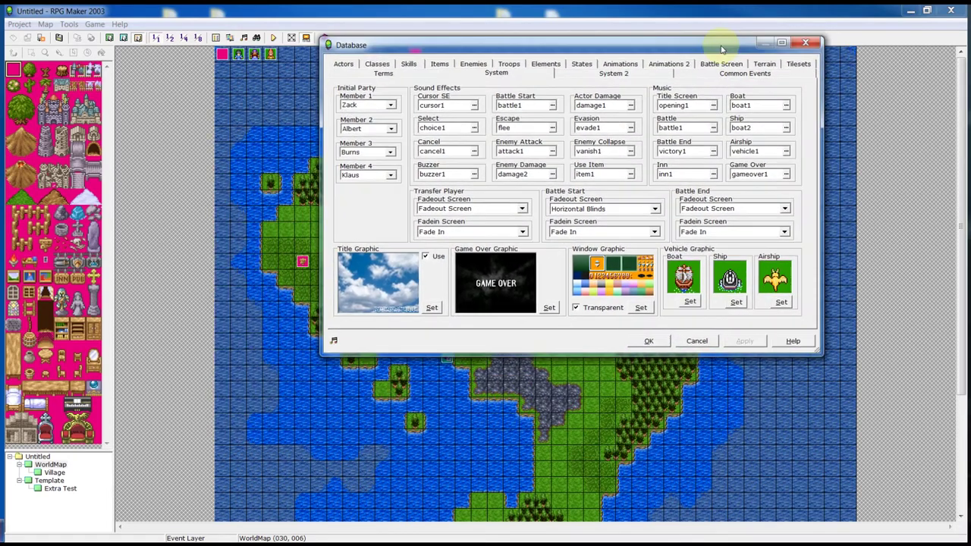
Step: Compare vehicle passage for Beach, Ocean, Damage Floor and Plains; Plains blocks boats and ships but allows airships
click(763, 64)
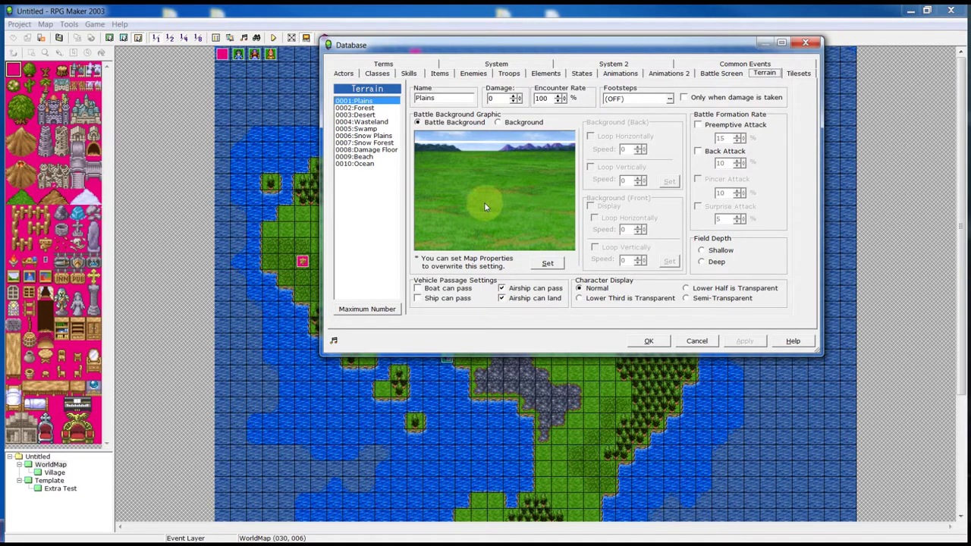
click(367, 157)
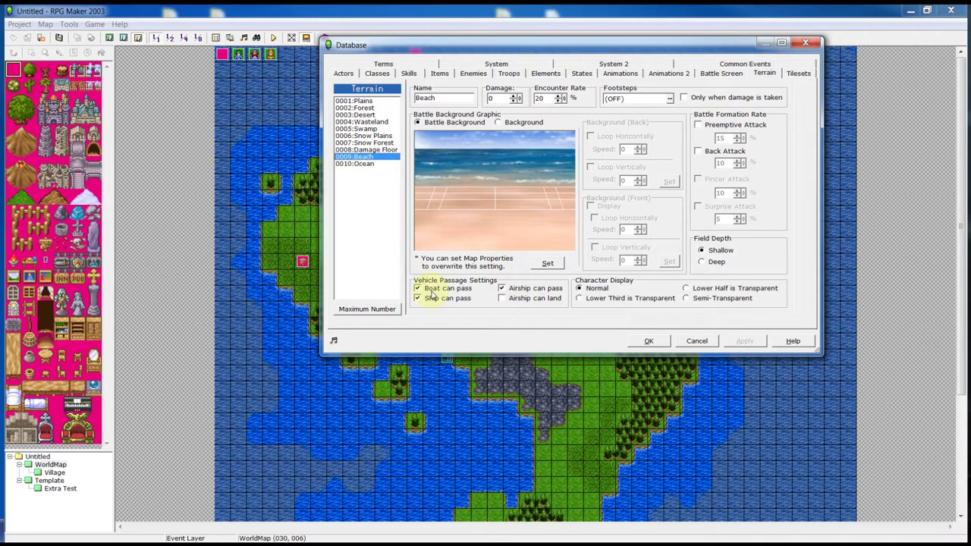
click(363, 164)
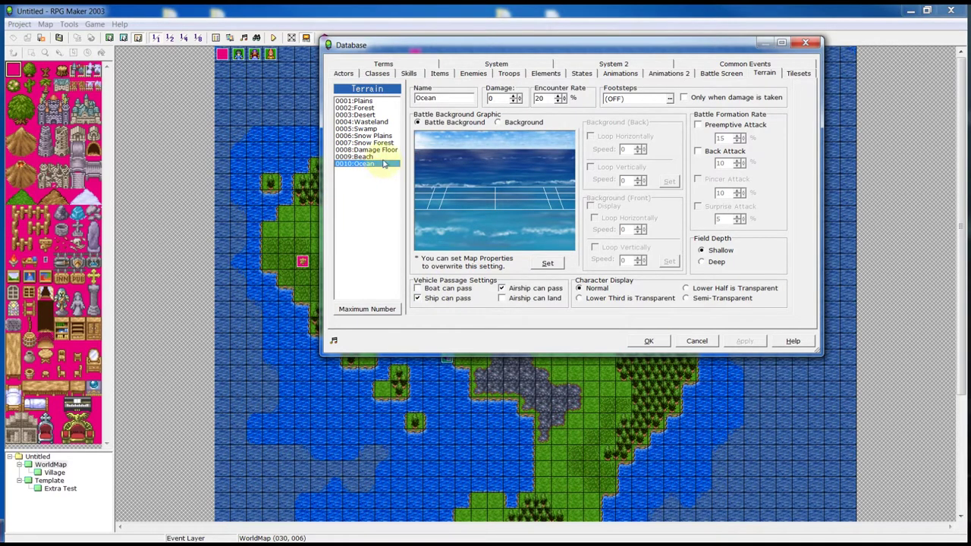
click(369, 157)
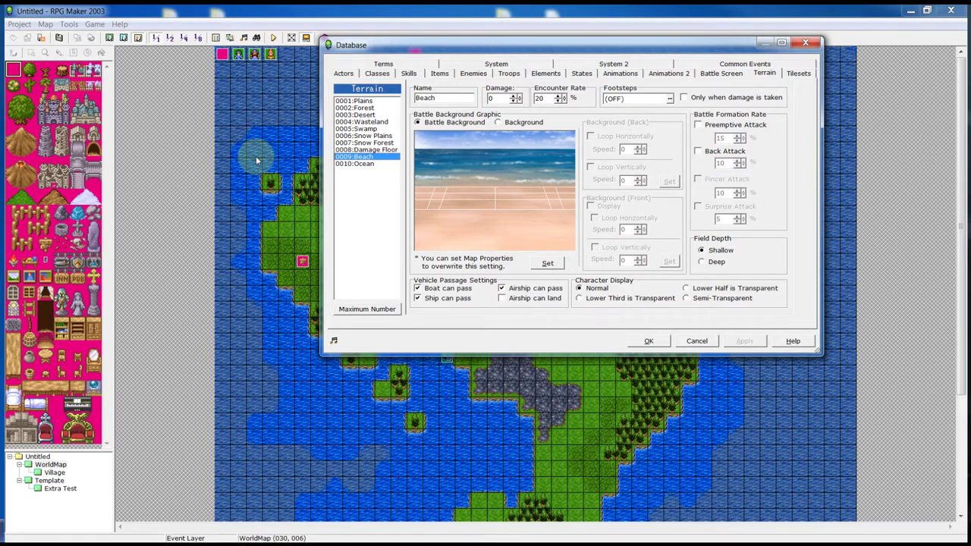
click(371, 164)
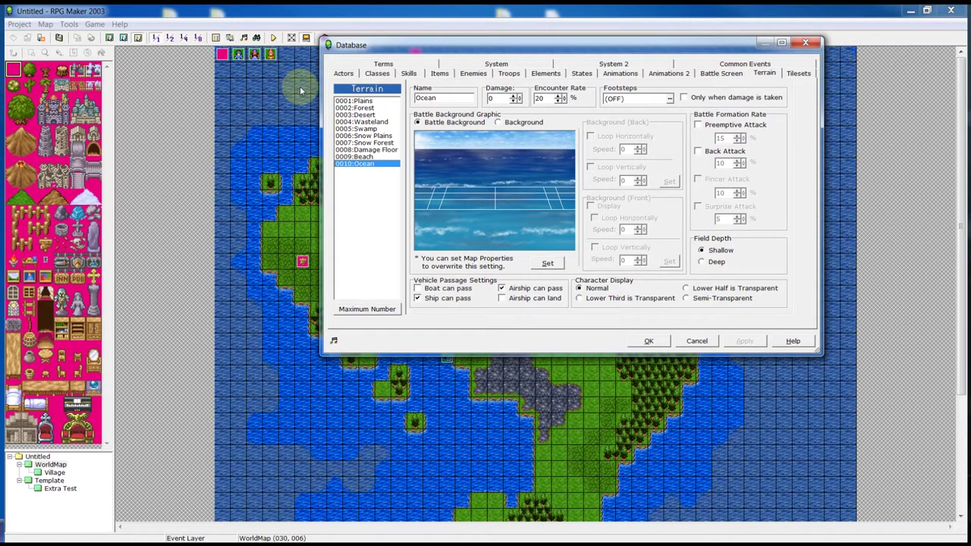
click(351, 157)
click(345, 149)
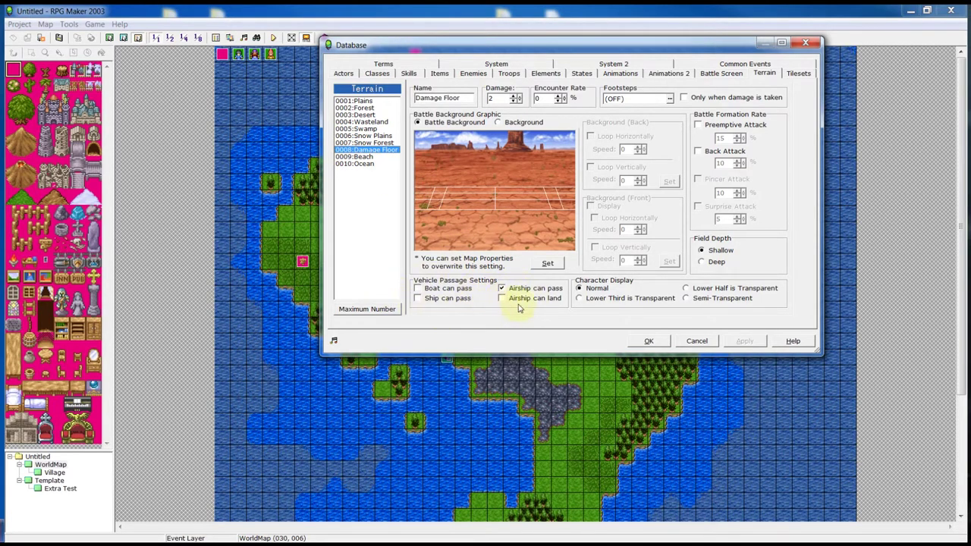
click(353, 100)
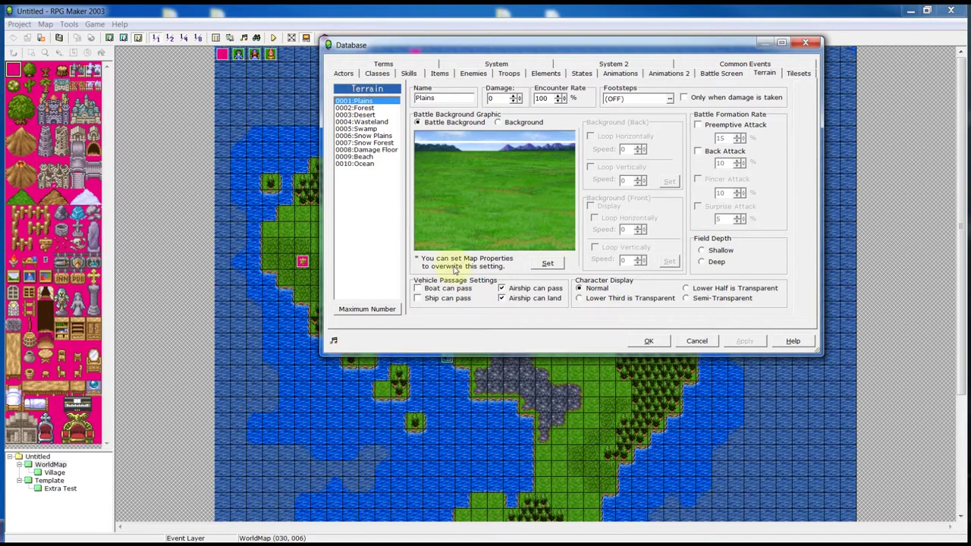